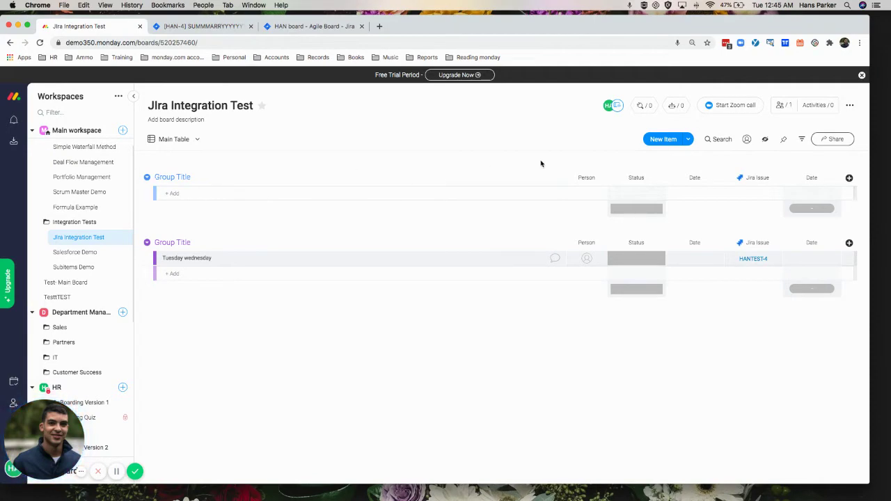
# - Start a Jira integration with the recipe that creates an item when an issue is created and syncs future changes from Jira
pyautogui.click(640, 107)
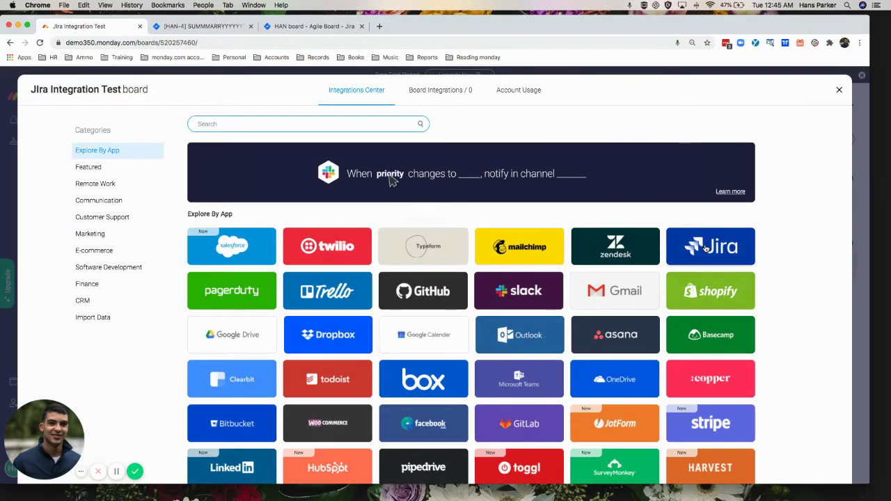
pyautogui.click(706, 249)
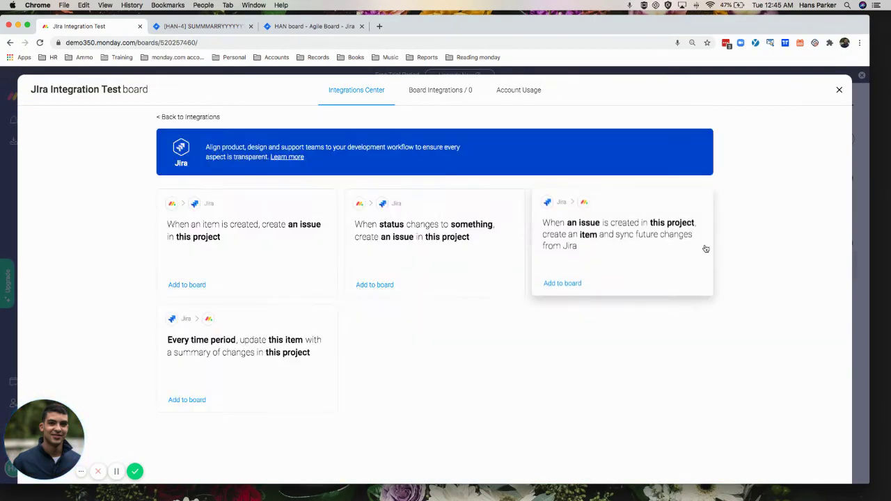
pyautogui.click(636, 246)
pyautogui.click(460, 277)
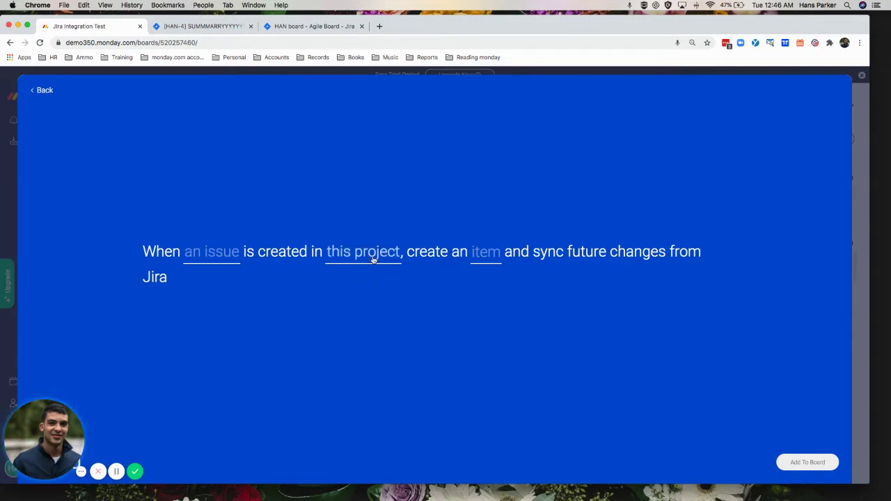
# - Set the recipe's Jira project to HansPTest and its issue type to Epic
pyautogui.click(220, 259)
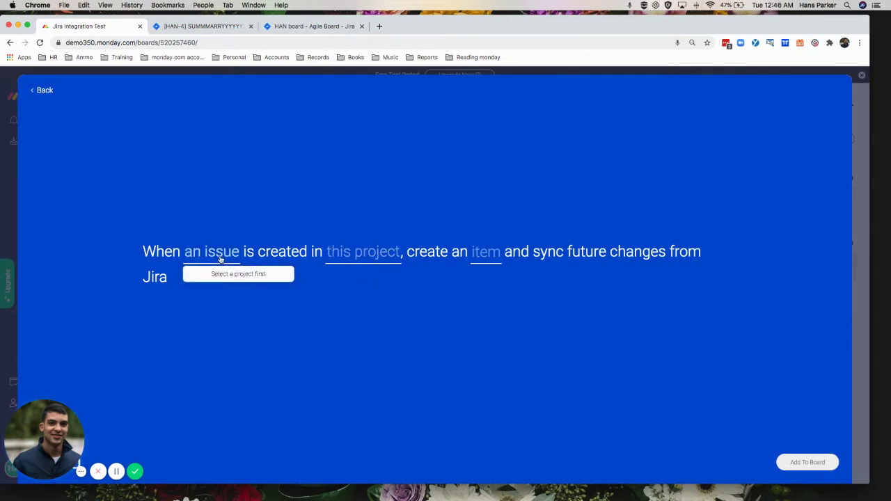
pyautogui.click(354, 259)
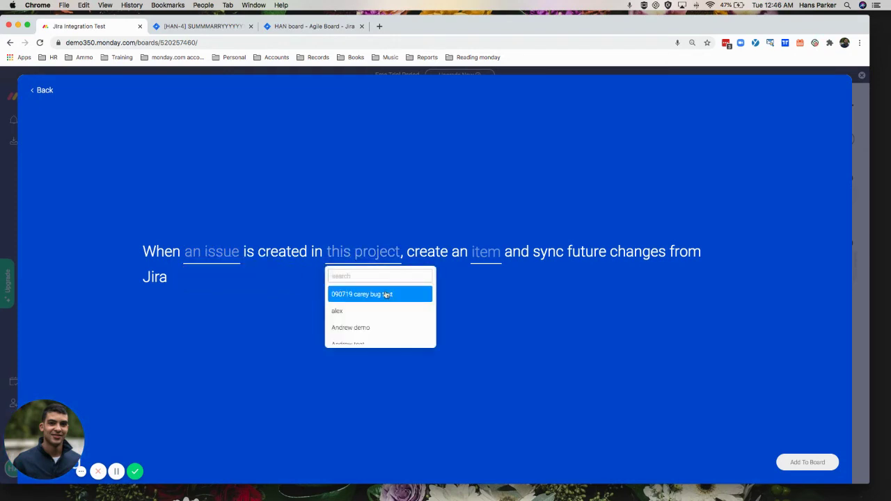
pyautogui.write('hans')
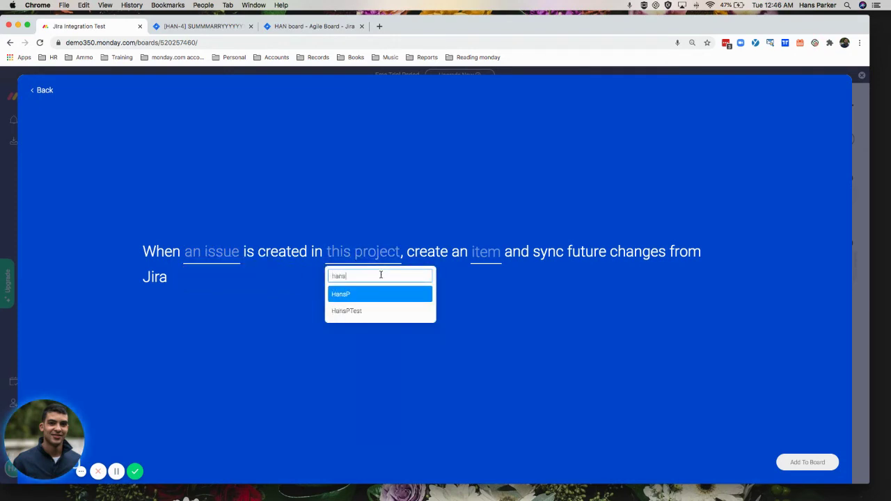
pyautogui.click(380, 315)
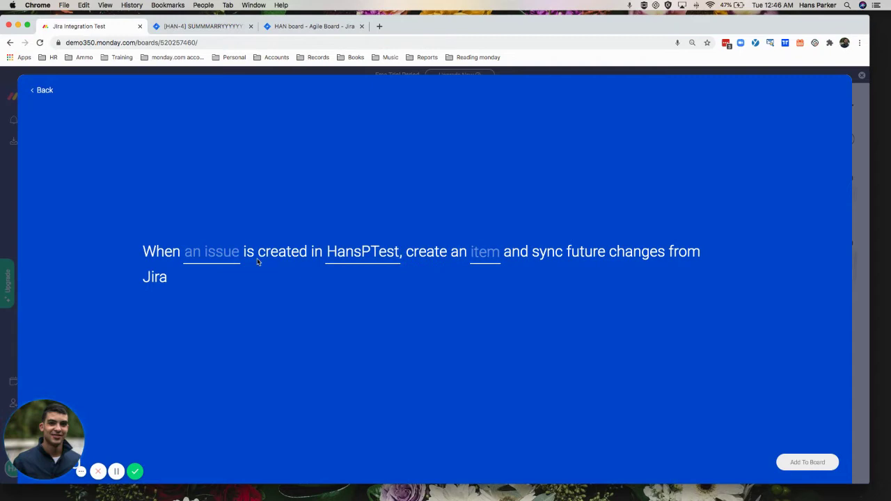
pyautogui.click(222, 253)
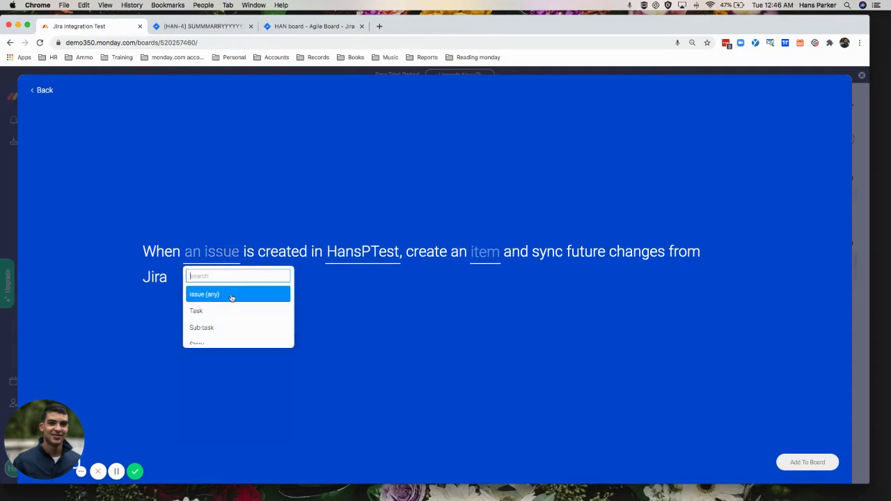
pyautogui.scroll(-3, 228, 299)
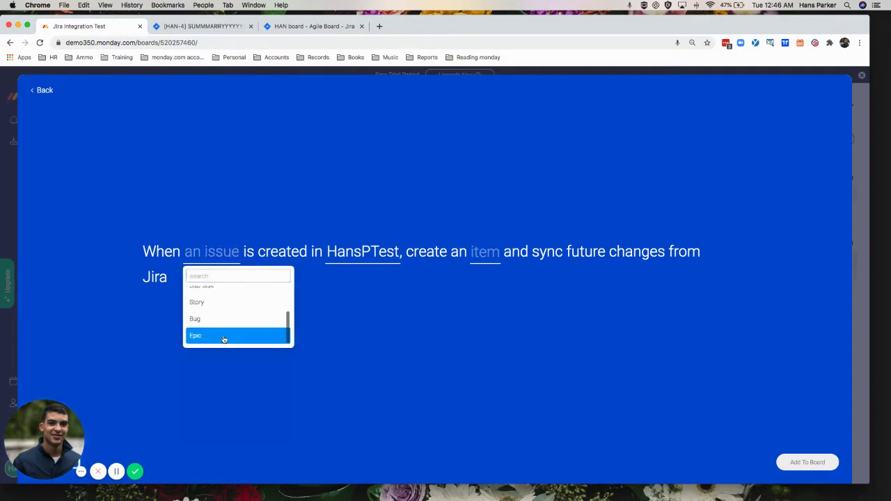
pyautogui.click(225, 338)
# - In the recipe's item mapping, fill Item Update from Jira's Description field and Name from Epic Name
pyautogui.click(484, 269)
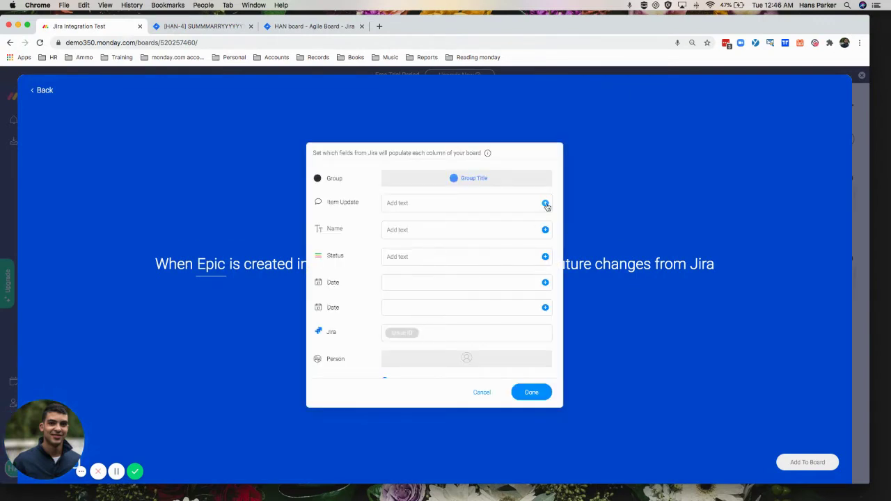
pyautogui.click(546, 204)
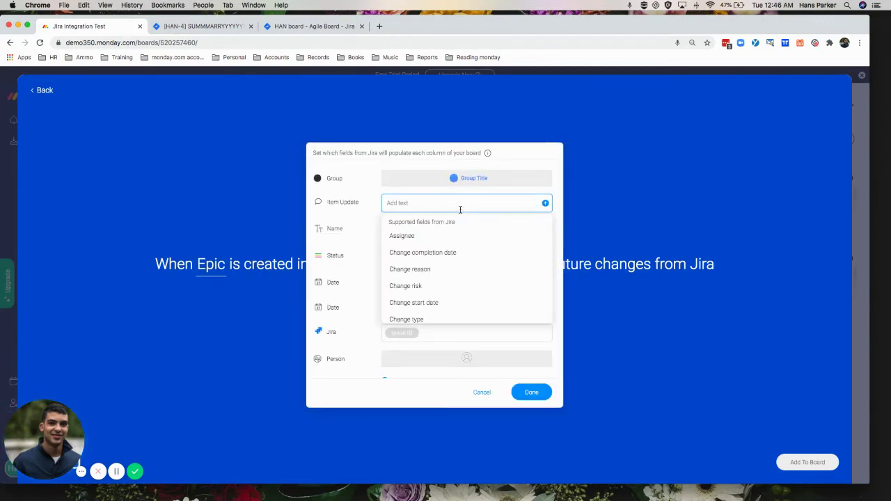
pyautogui.scroll(-3, 448, 261)
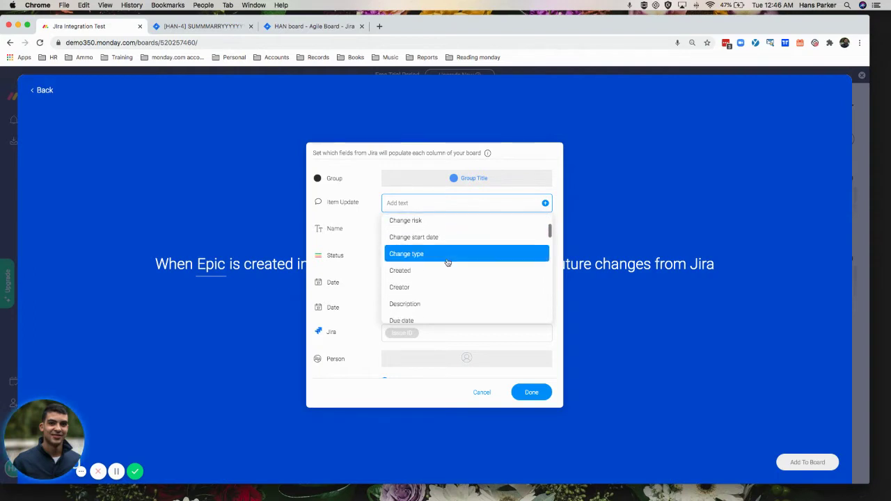
pyautogui.click(438, 298)
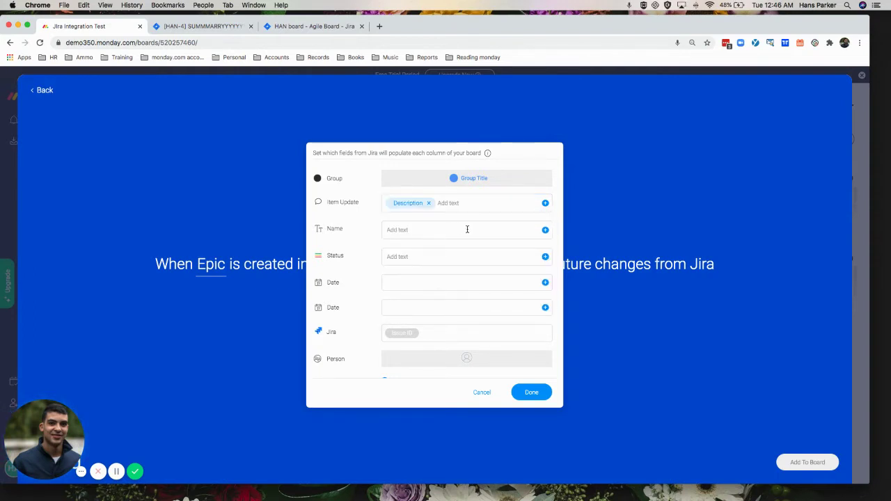
pyautogui.click(545, 230)
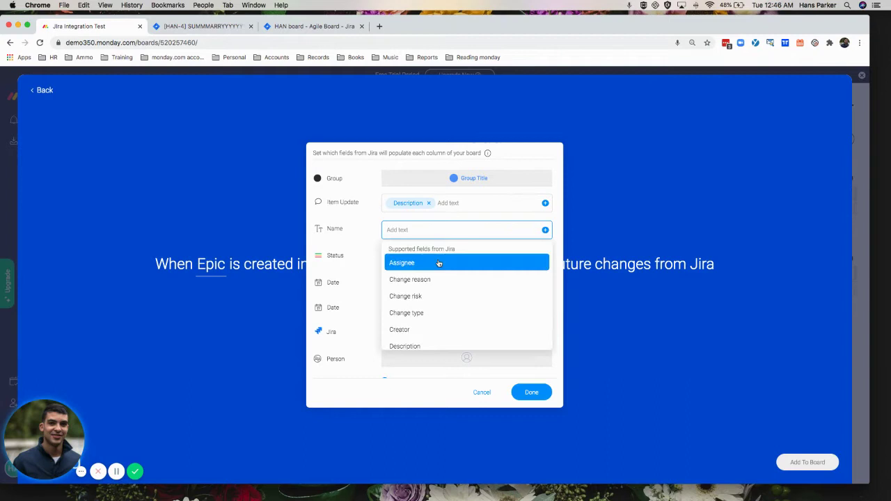
pyautogui.scroll(-2, 439, 275)
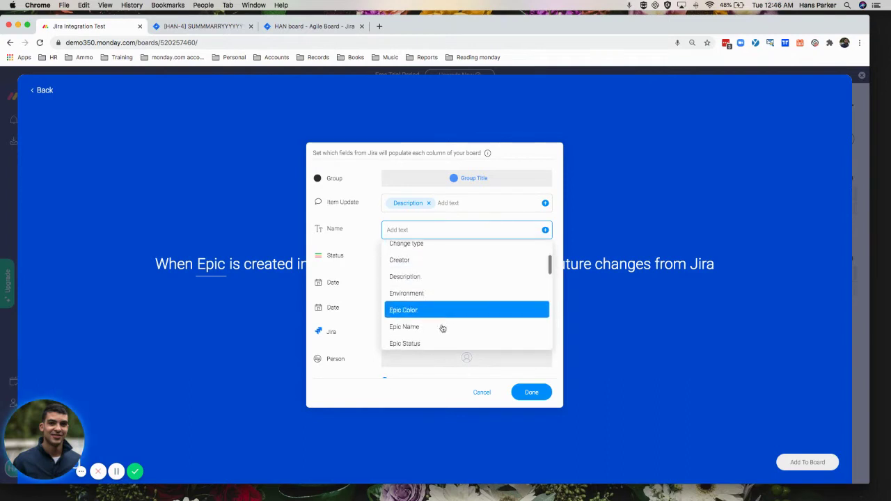
pyautogui.click(441, 327)
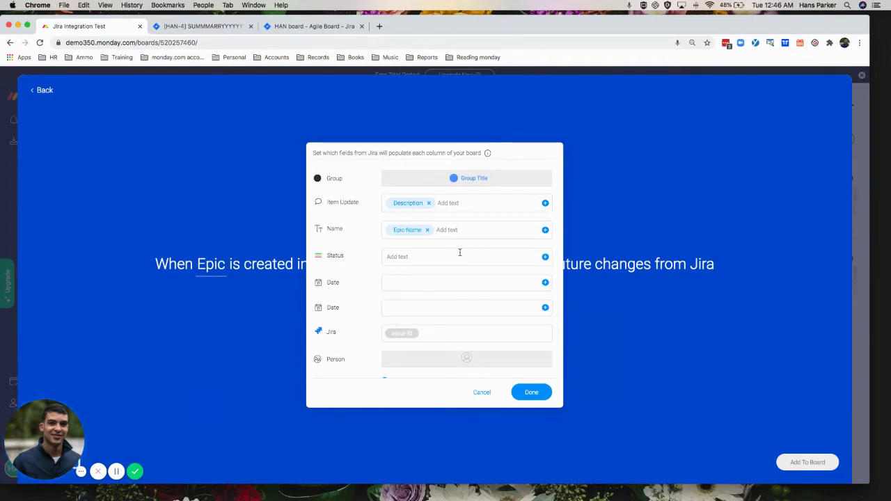
# - Map the Status column to Jira's Priority field and the first Date column to Created
pyautogui.click(545, 258)
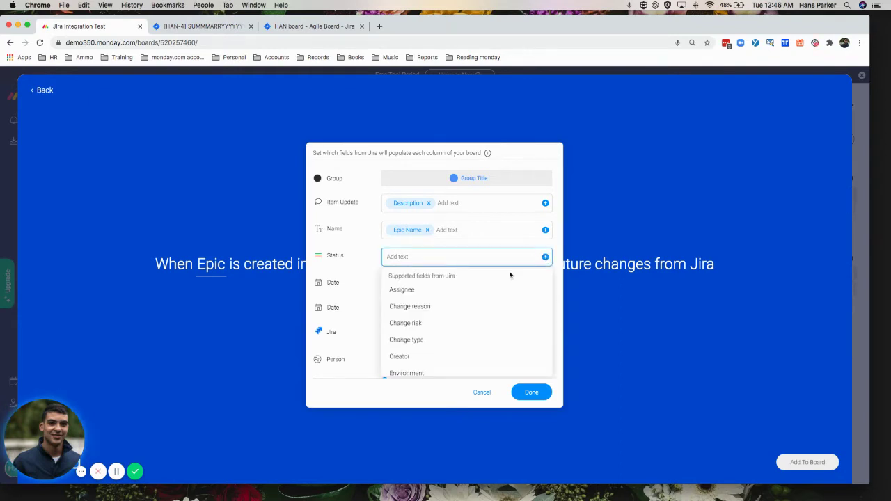
pyautogui.scroll(-3, 467, 324)
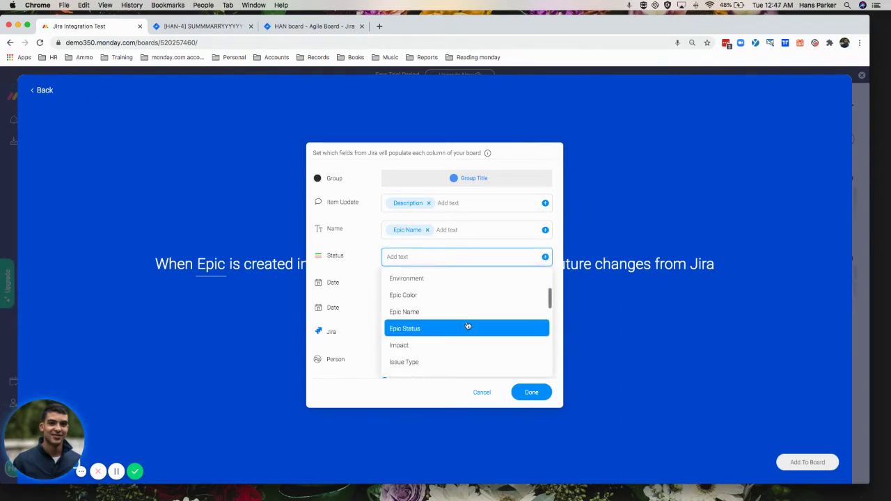
pyautogui.scroll(-5, 467, 326)
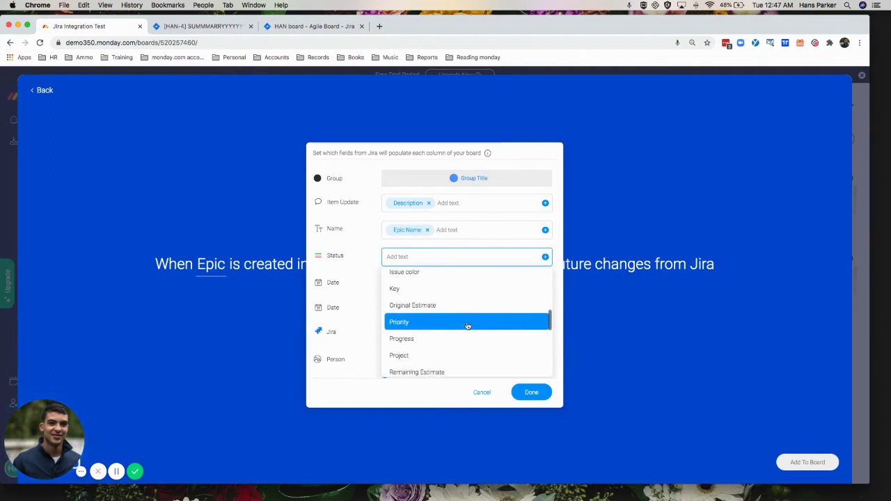
pyautogui.click(467, 323)
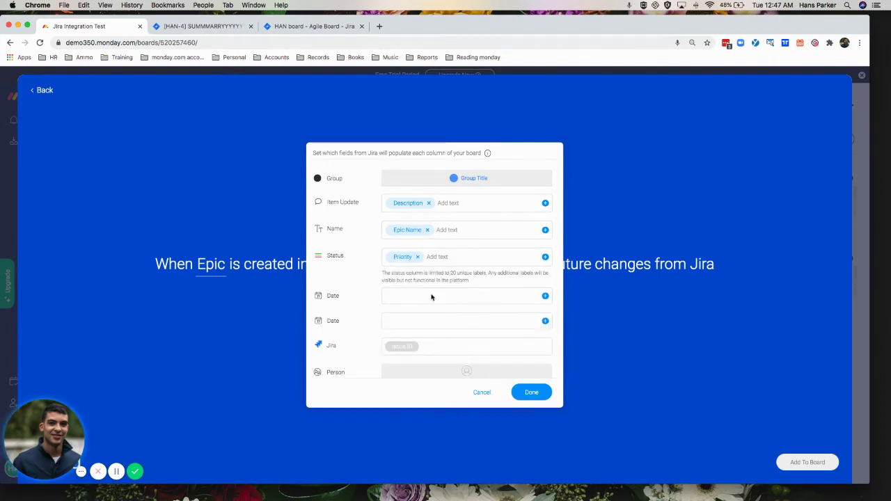
pyautogui.click(542, 296)
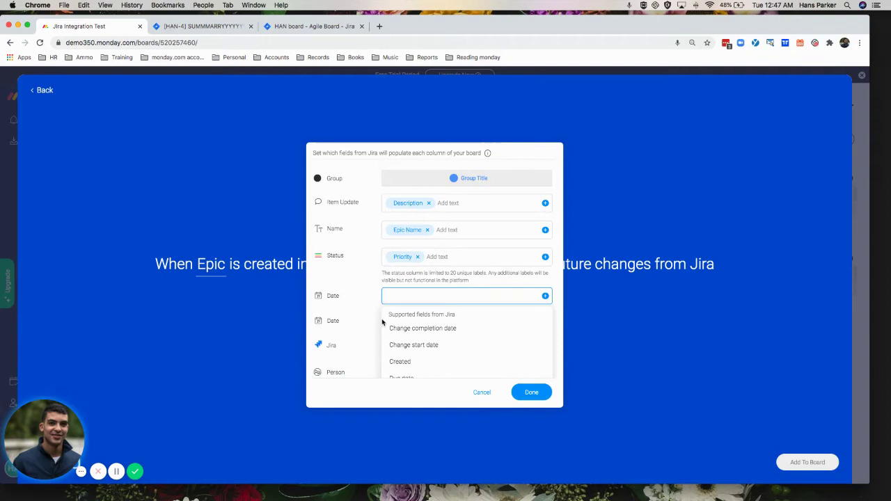
pyautogui.scroll(-1, 416, 340)
pyautogui.click(416, 340)
pyautogui.scroll(-1, 366, 327)
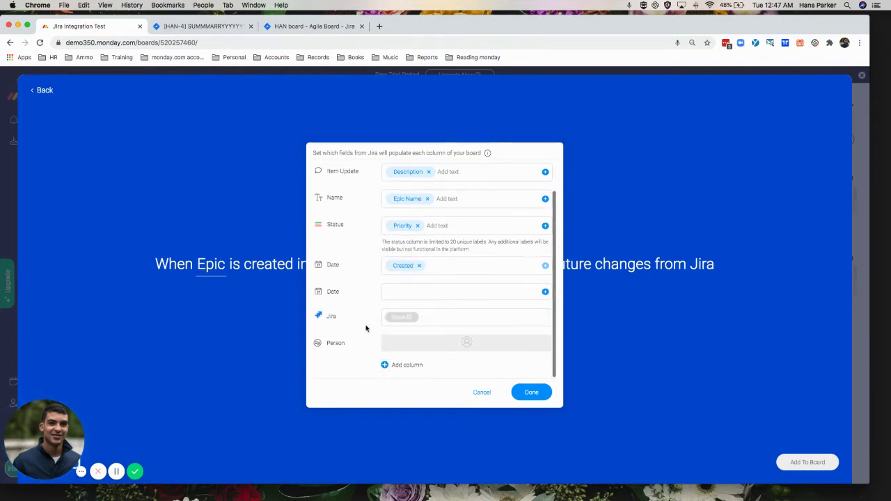
# - Save the field mapping and add the finished Jira integration to the board
pyautogui.click(533, 392)
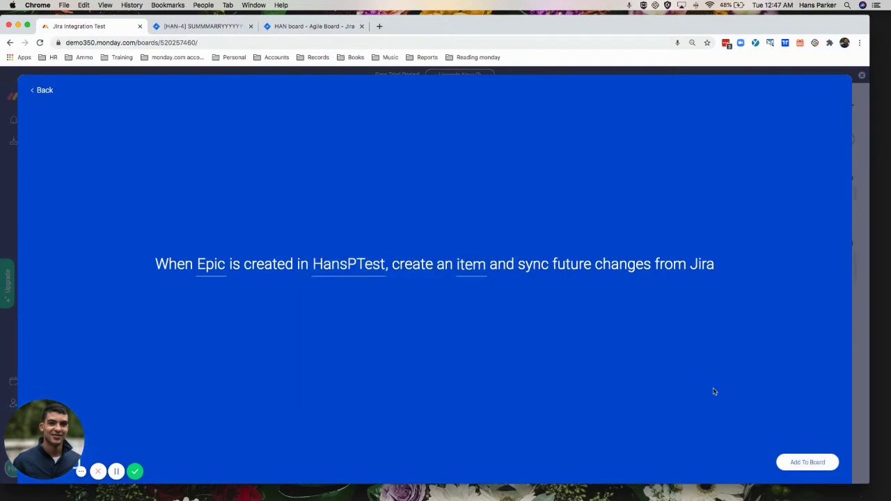
pyautogui.click(809, 462)
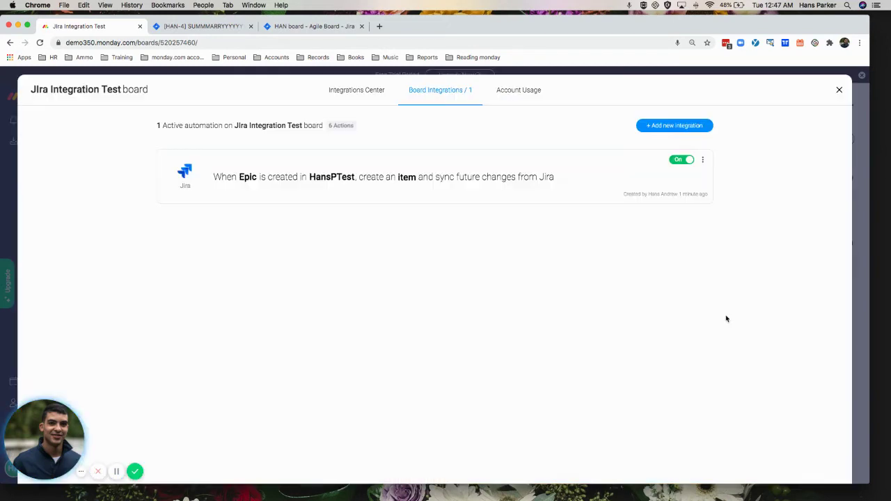
pyautogui.click(838, 90)
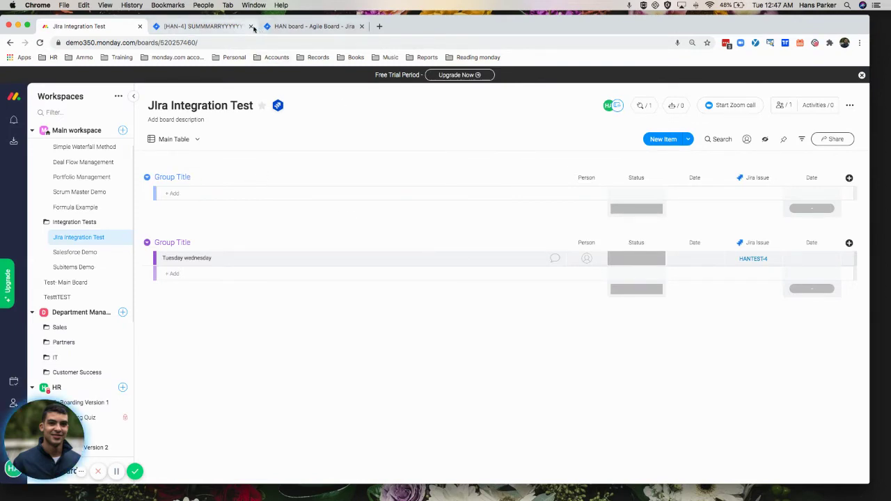
# - Close the HAN-4 issue tab and compare Jira's HansPTest project with the active integration on the monday.com board
pyautogui.click(252, 27)
pyautogui.click(222, 27)
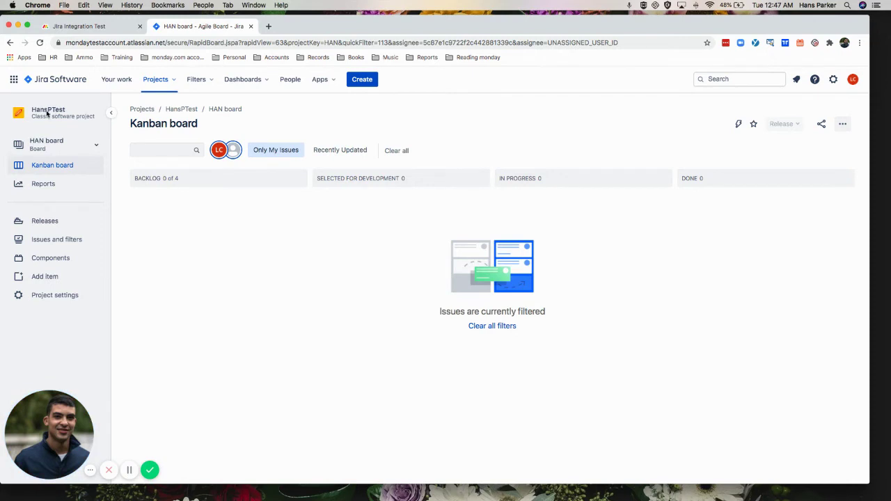
pyautogui.click(97, 26)
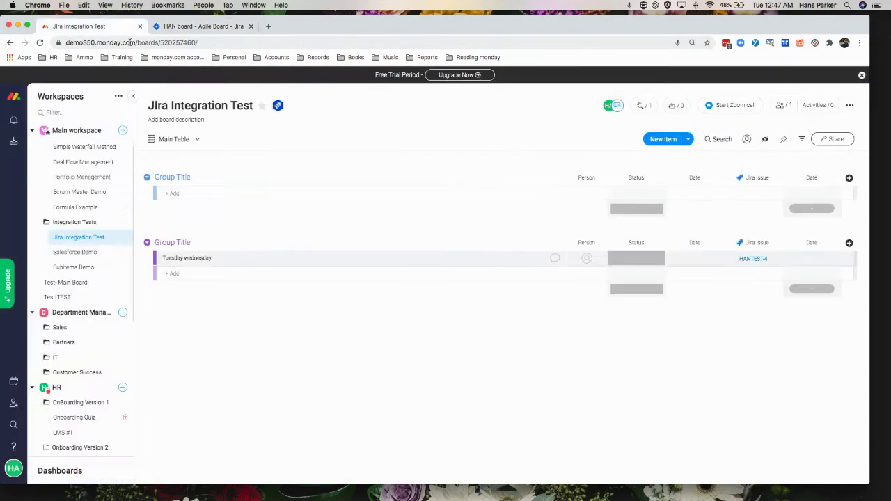
pyautogui.click(616, 105)
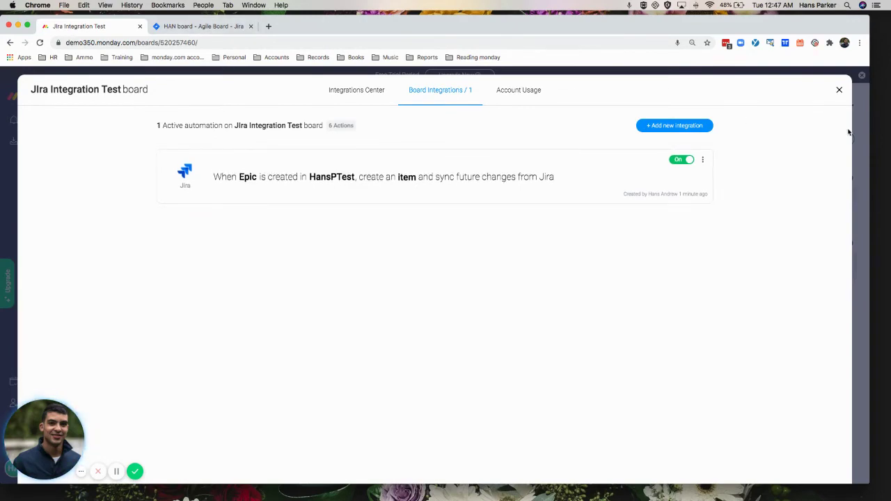
pyautogui.click(838, 90)
# - Switch to the Jira HAN board and start a new Epic in HansPTest named "Epic Epic HANSSSSSSSSSSSSS"
pyautogui.click(199, 26)
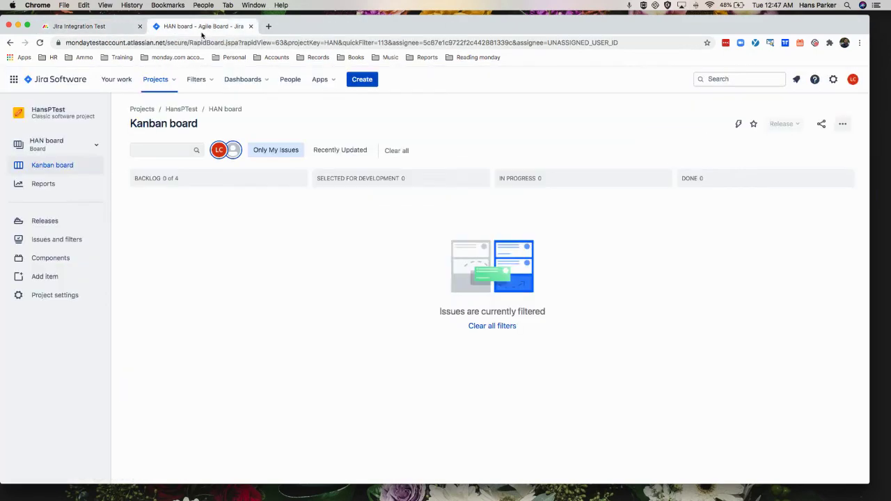
pyautogui.click(370, 81)
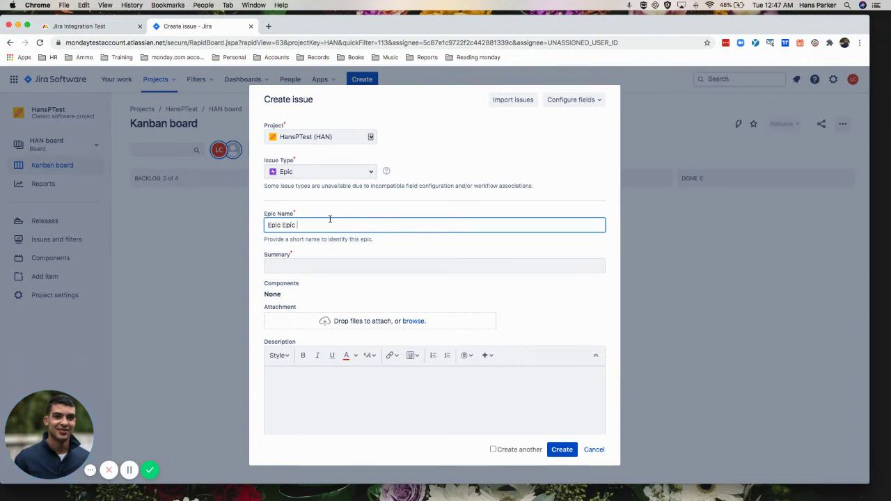
pyautogui.write('HANSNSSSSSSSSSSS')
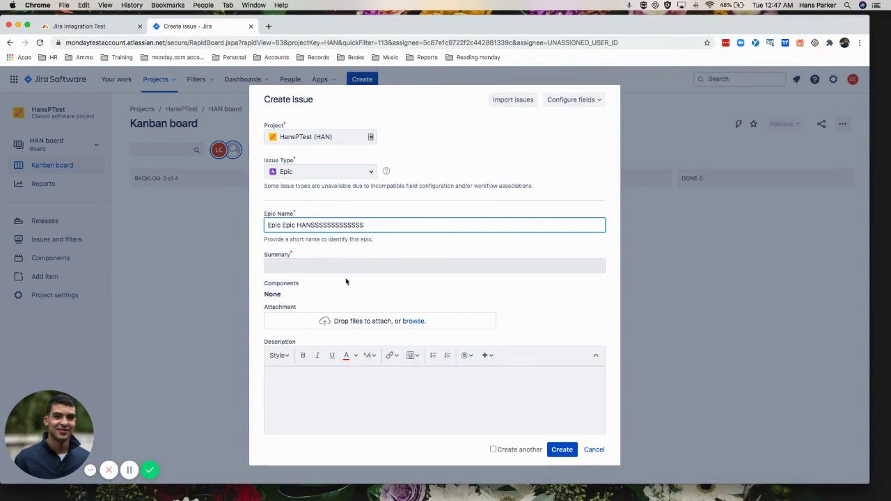
# - Enter "HANSSSSSSSS" as the epic's summary and "This is my description" as its description
pyautogui.click(332, 264)
pyautogui.write('GA')
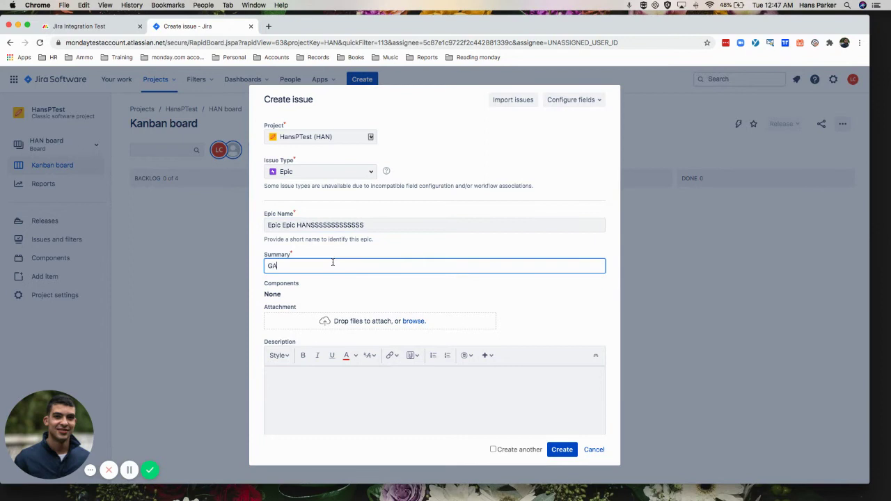
pyautogui.press('BackSpace')
pyautogui.press('BackSpace')
pyautogui.write('HAB')
pyautogui.click(390, 379)
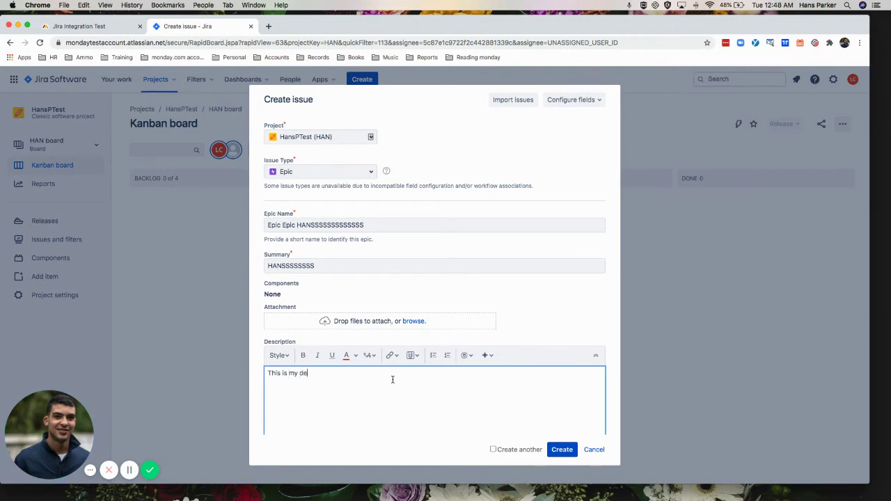
pyautogui.write('This is my description')
# - Review the epic's remaining fields, set its priority to Lowest and create the epic
pyautogui.scroll(-2, 480, 330)
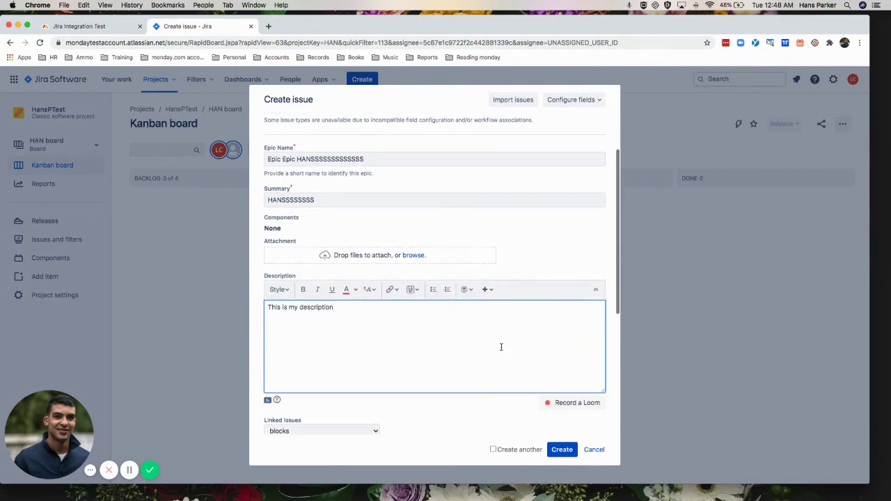
pyautogui.scroll(-2, 501, 346)
pyautogui.scroll(-3, 416, 338)
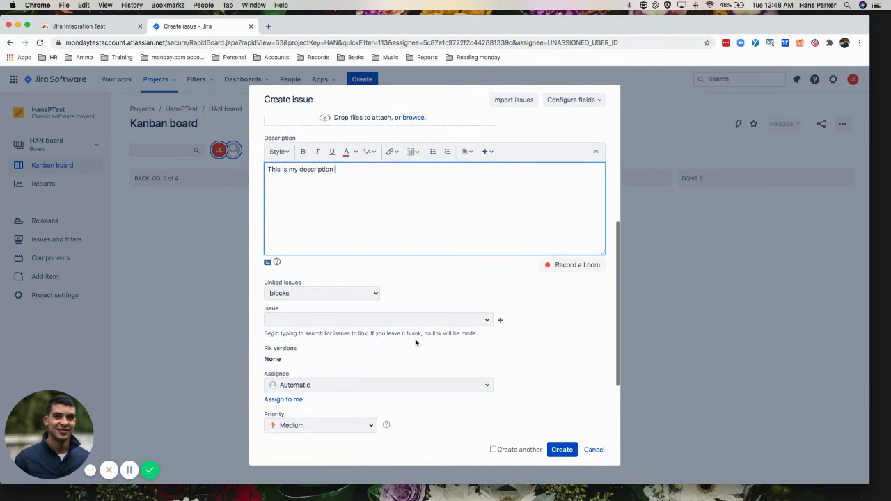
pyautogui.scroll(5, 414, 341)
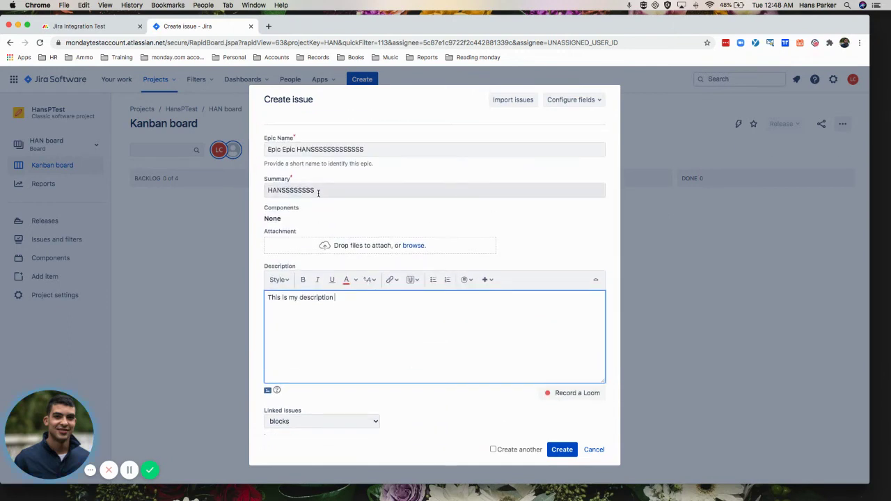
pyautogui.scroll(-2, 375, 261)
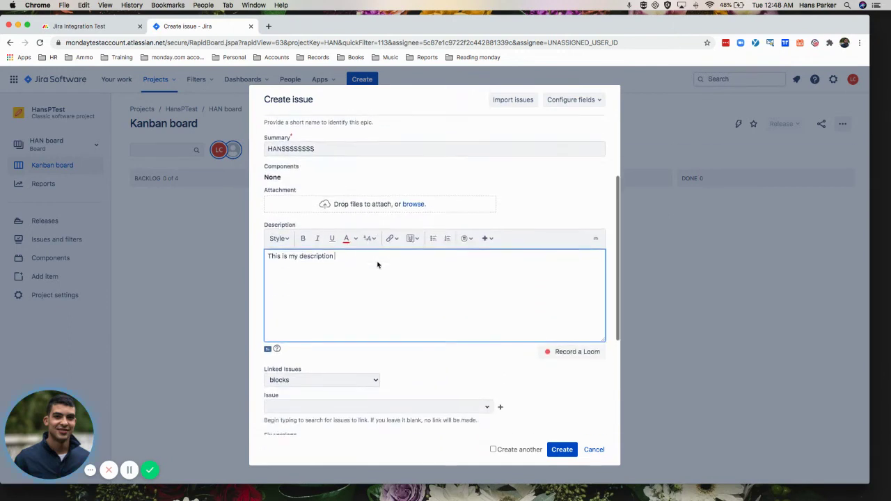
pyautogui.scroll(-5, 336, 284)
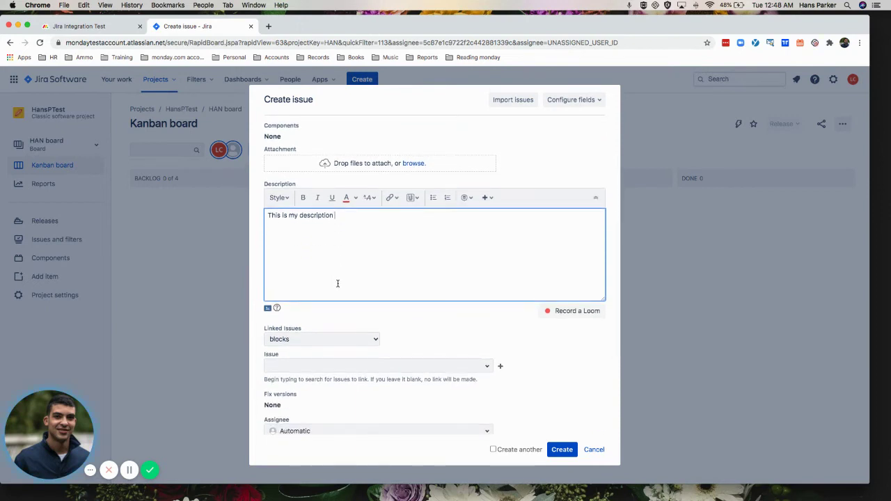
pyautogui.click(368, 336)
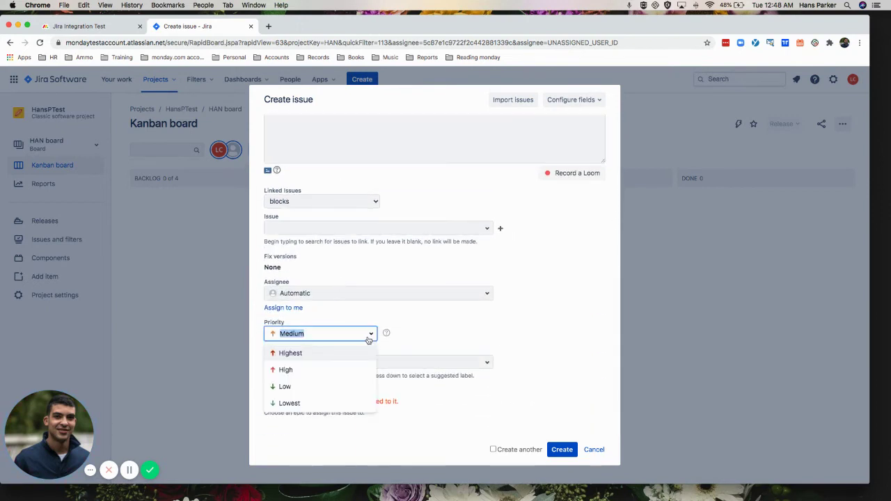
pyautogui.click(312, 401)
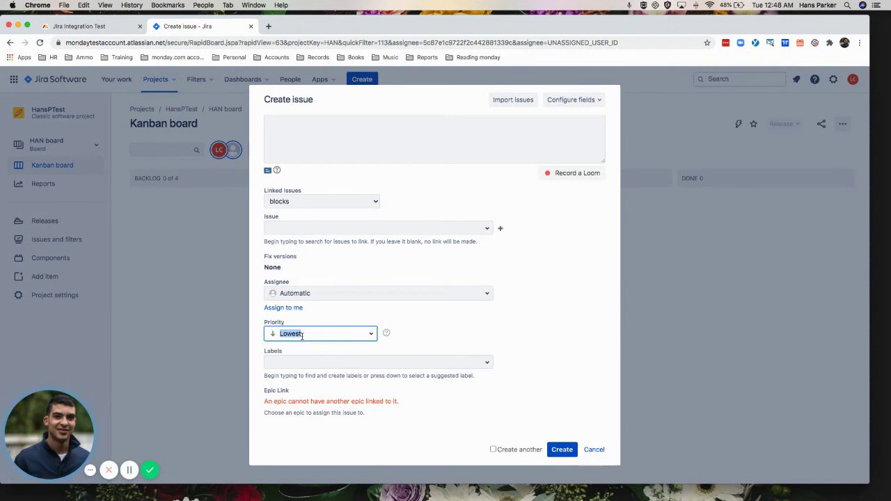
pyautogui.click(570, 330)
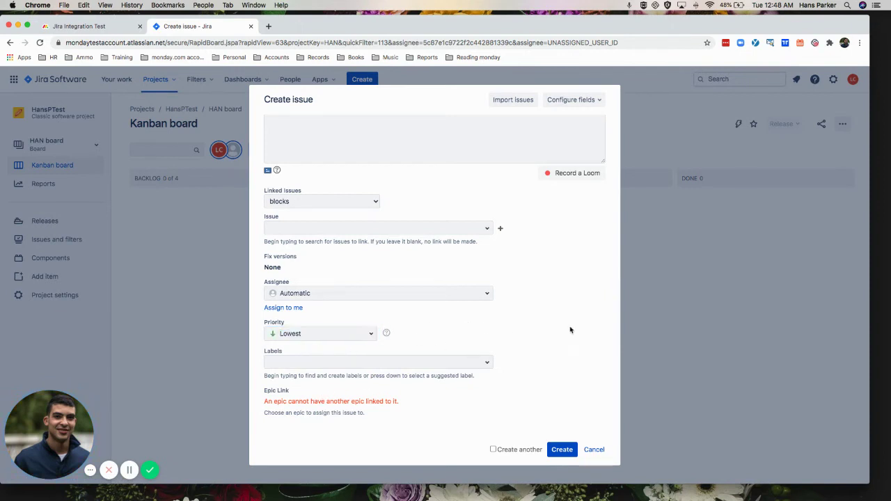
pyautogui.click(563, 450)
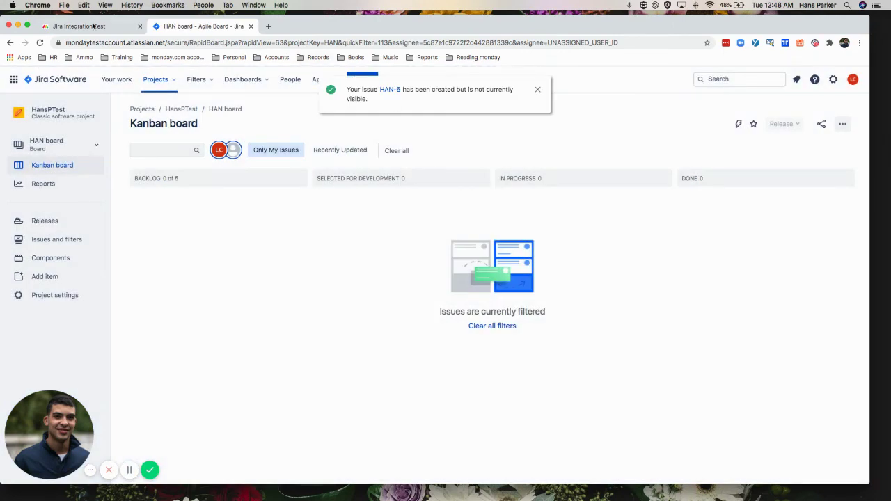
# - Switch to the monday.com Jira Integration Test board and read the updates of the item synced from the new epic
pyautogui.click(93, 26)
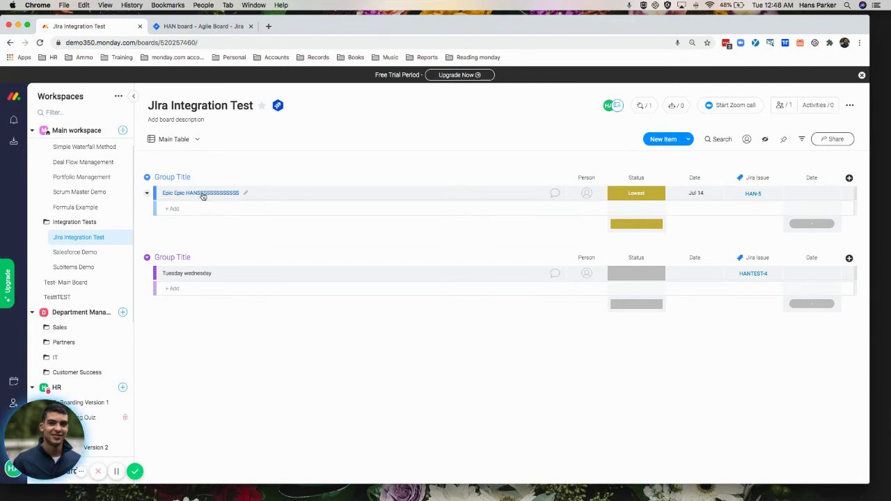
pyautogui.click(555, 195)
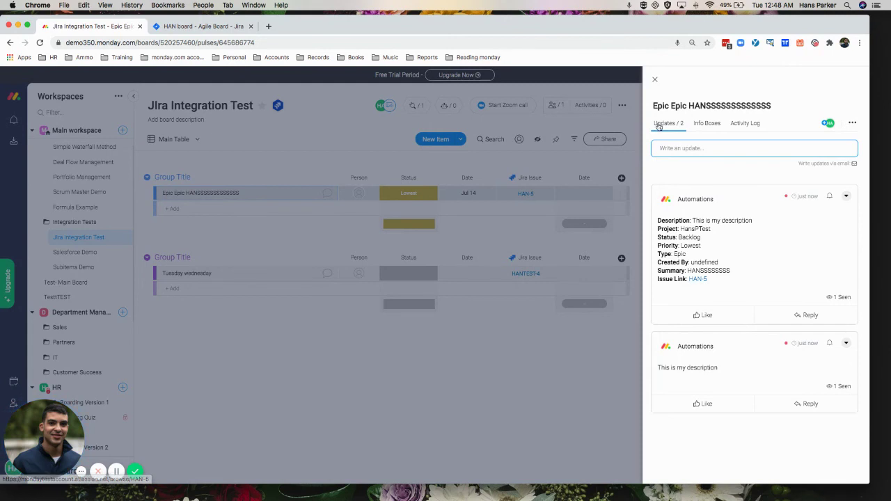
pyautogui.click(654, 80)
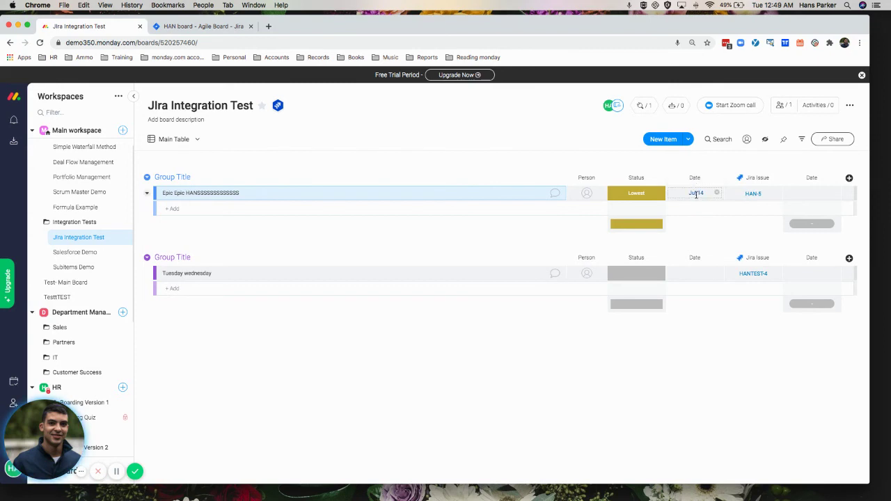
# - Check the synced item's date against the computer's current date and inspect the first group's status summary
pyautogui.click(772, 4)
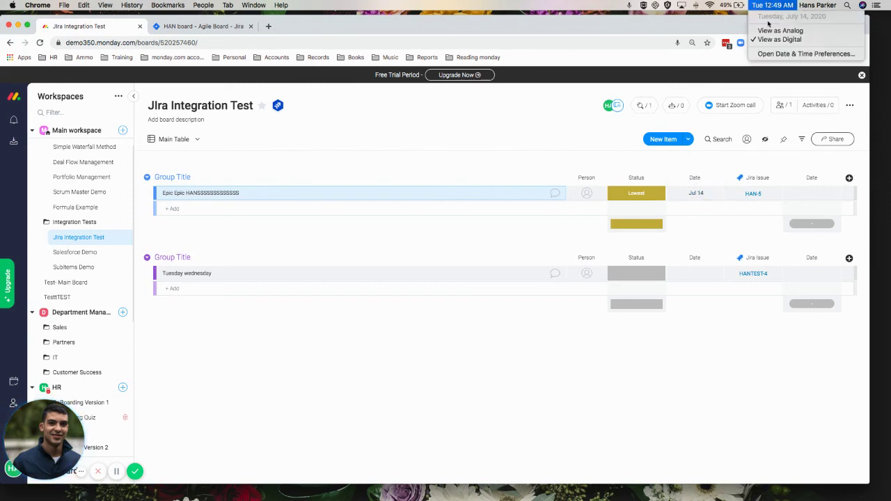
pyautogui.click(524, 156)
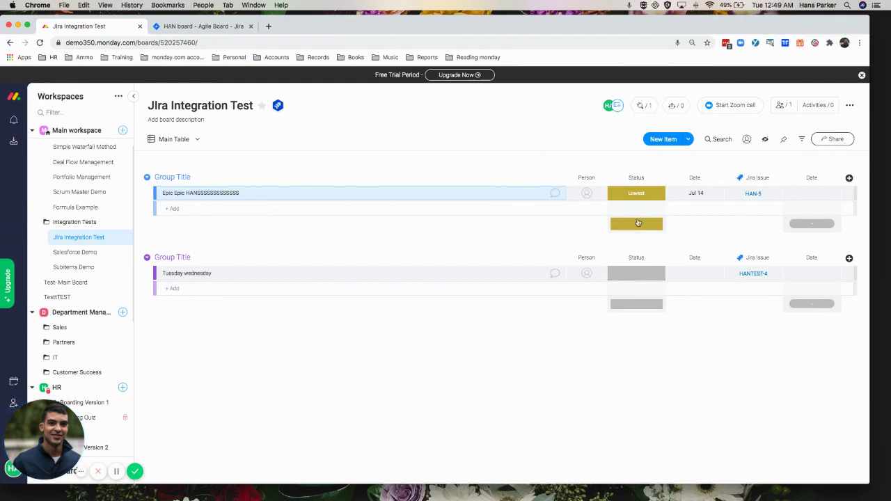
pyautogui.moveTo(638, 225)
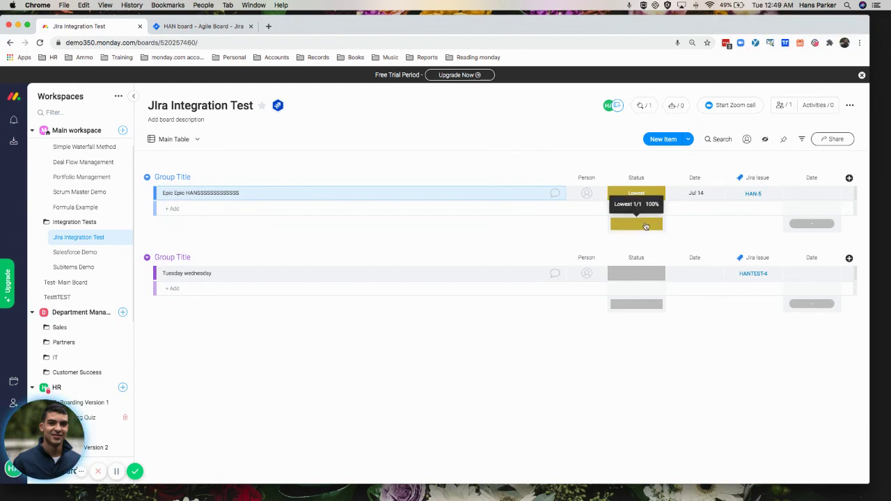
# - Open the synced item's linked issue HAN-5 in Jira and change its epic name to "Name Change"
pyautogui.click(753, 194)
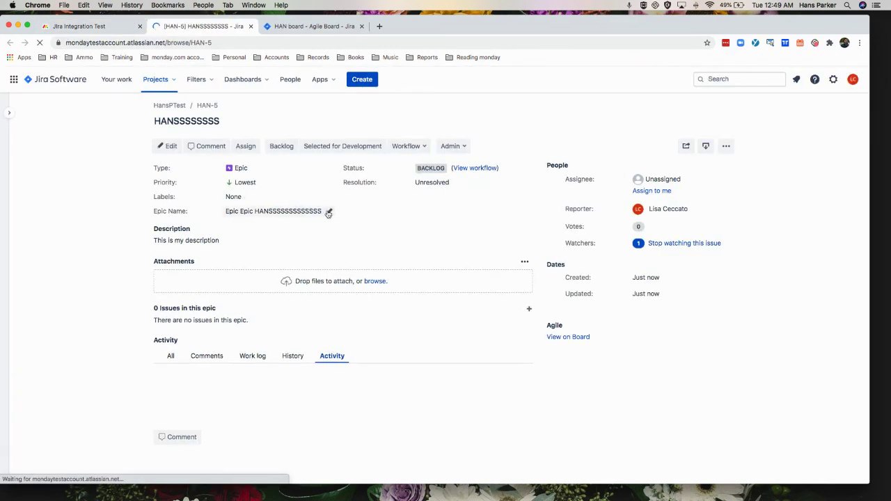
pyautogui.click(327, 211)
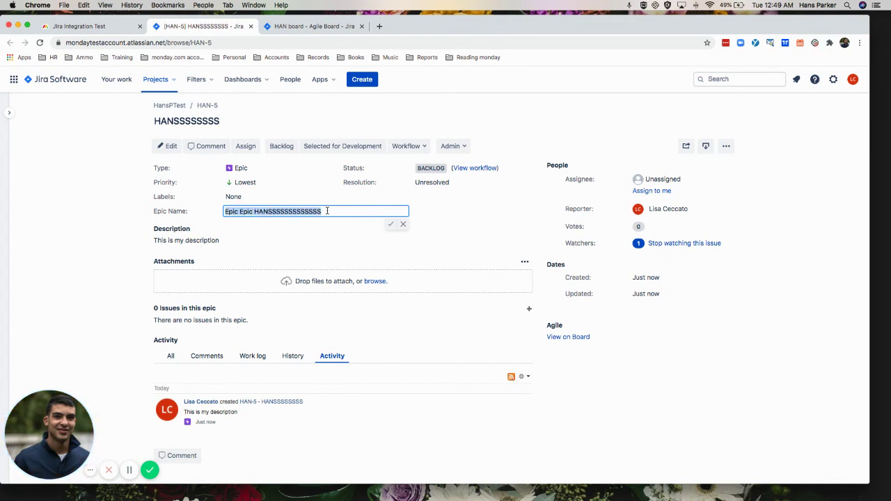
pyautogui.write('Name Change')
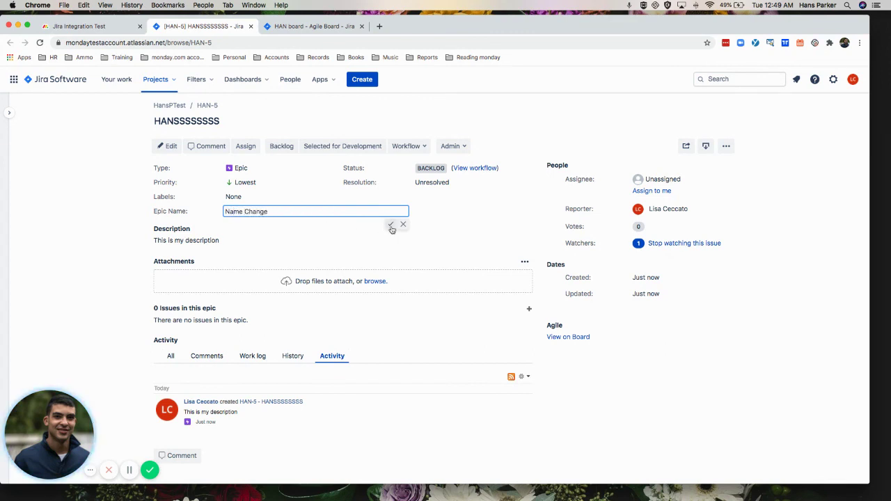
pyautogui.click(391, 225)
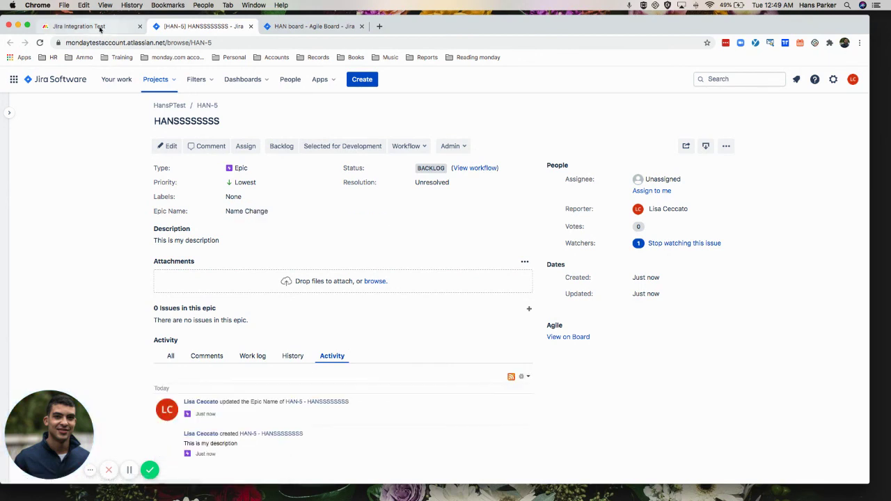
# - Compare the synced item on the monday.com board with the renamed HAN-5 epic in Jira
pyautogui.click(101, 27)
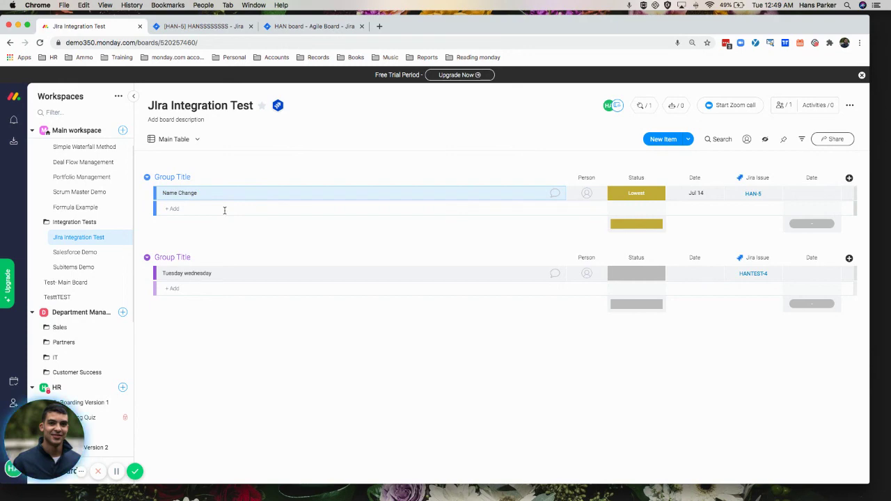
pyautogui.click(194, 28)
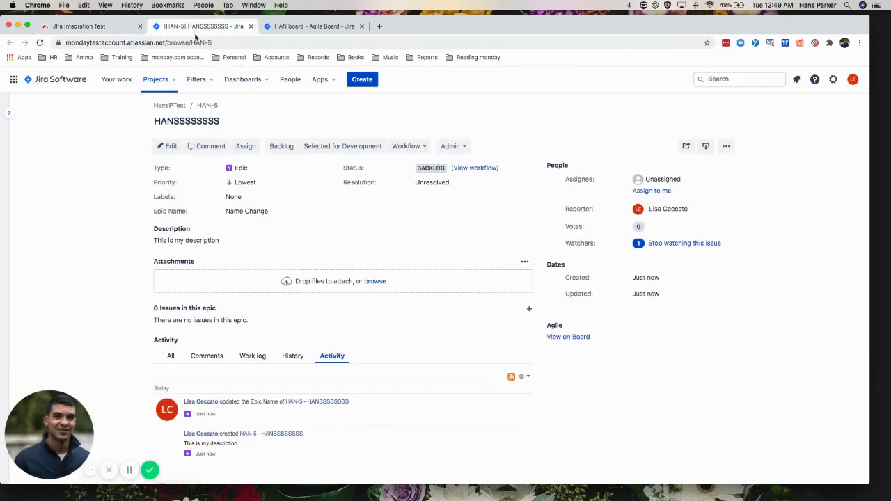
pyautogui.click(120, 28)
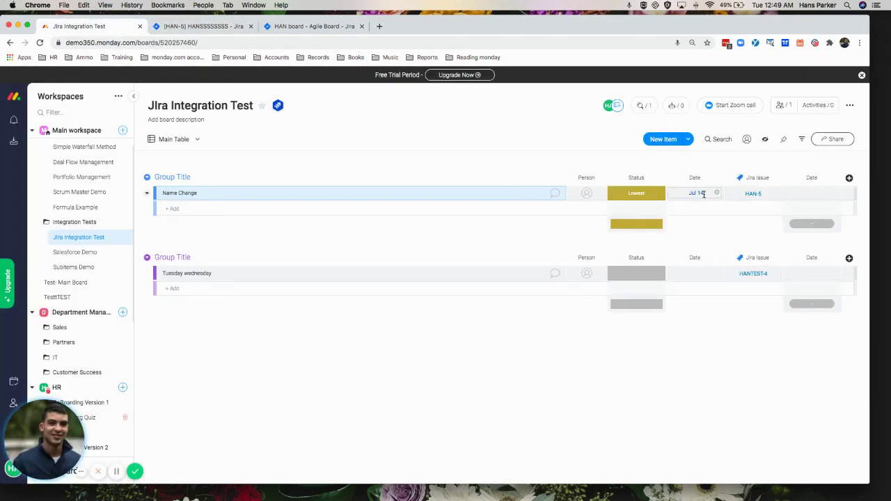